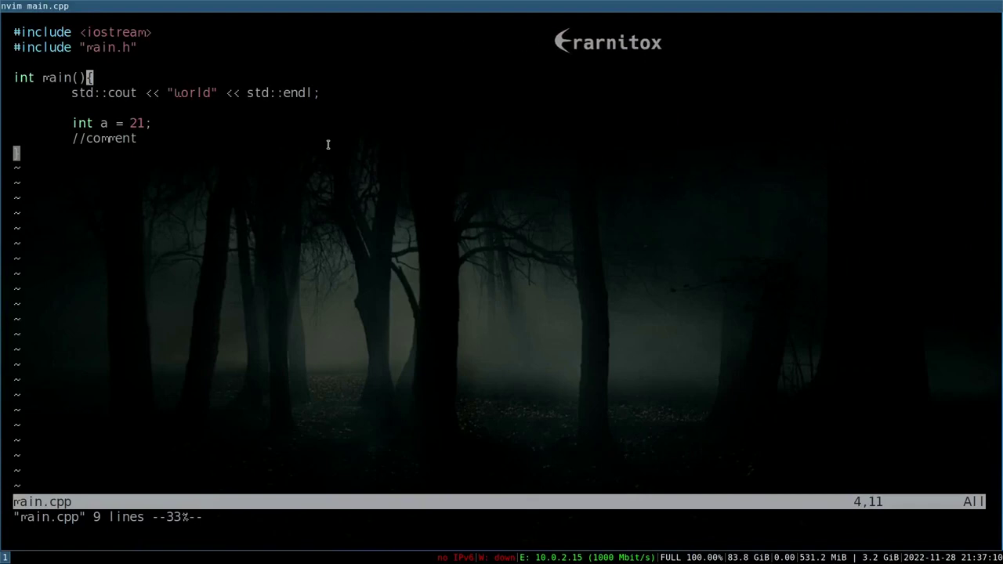
Move the cursor to the end of the //comment line
key("j")
key("j")
key("j")
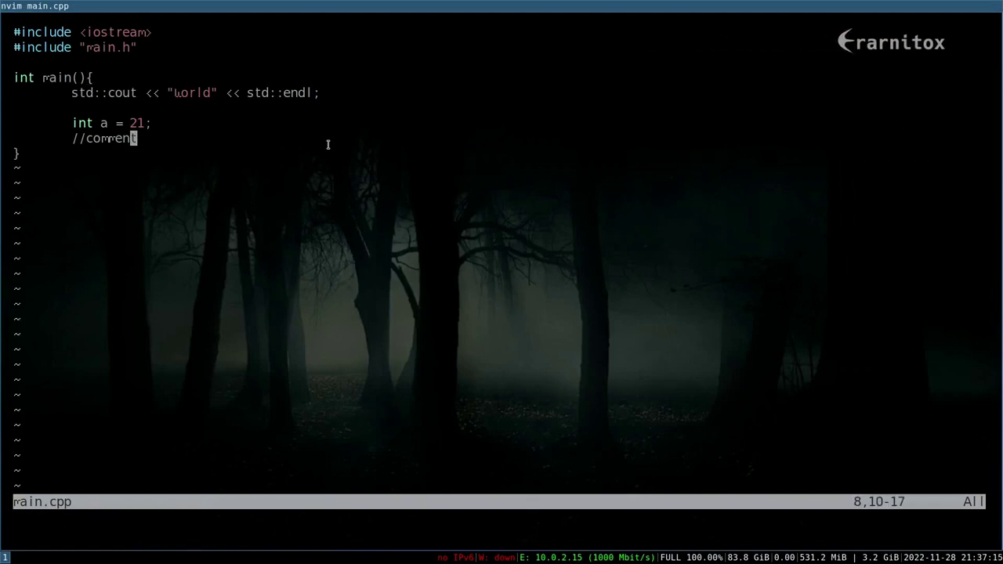
type("/")
type("in")
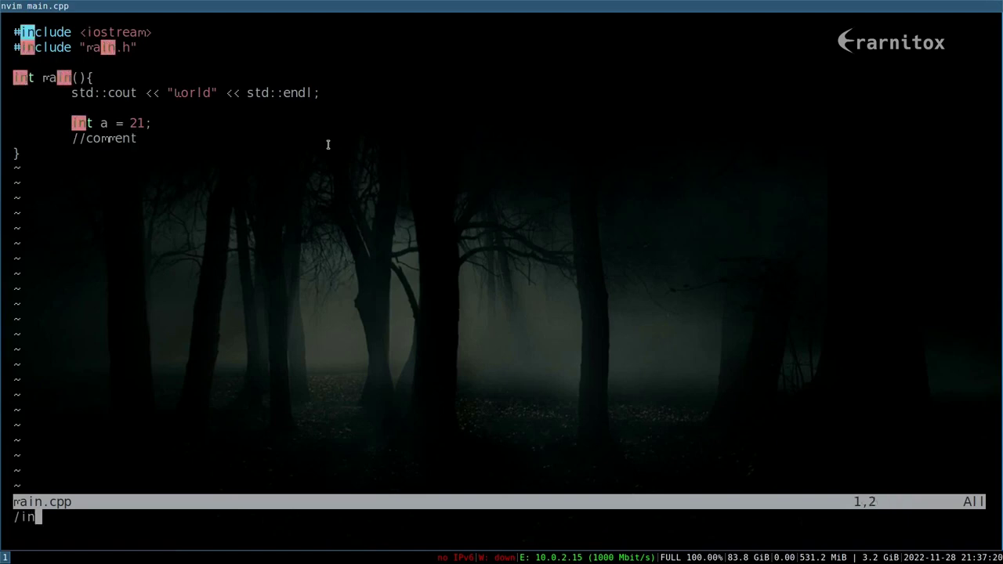
type("t")
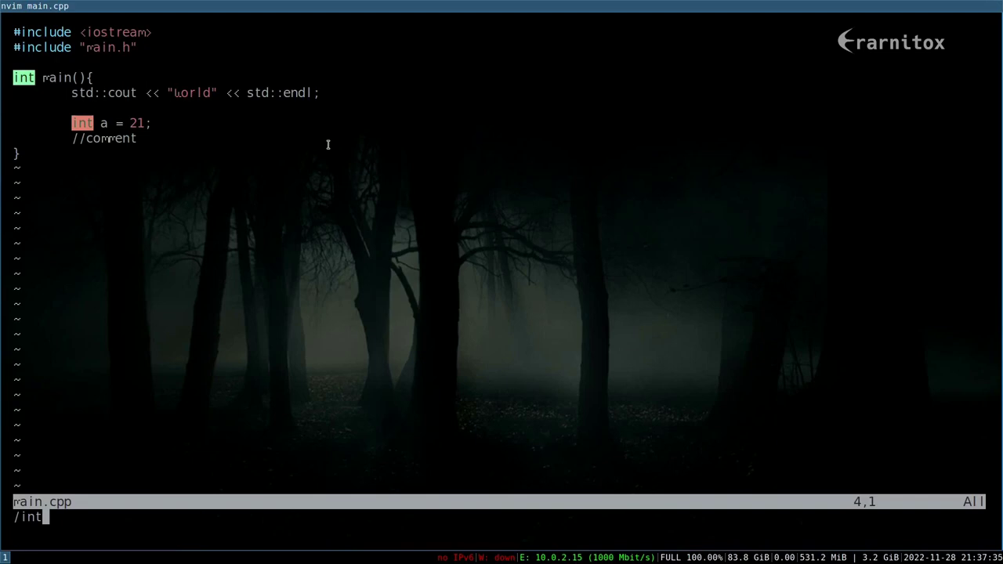
Run the forward search for int and jump to the match on the int a = 21 line
key("Return")
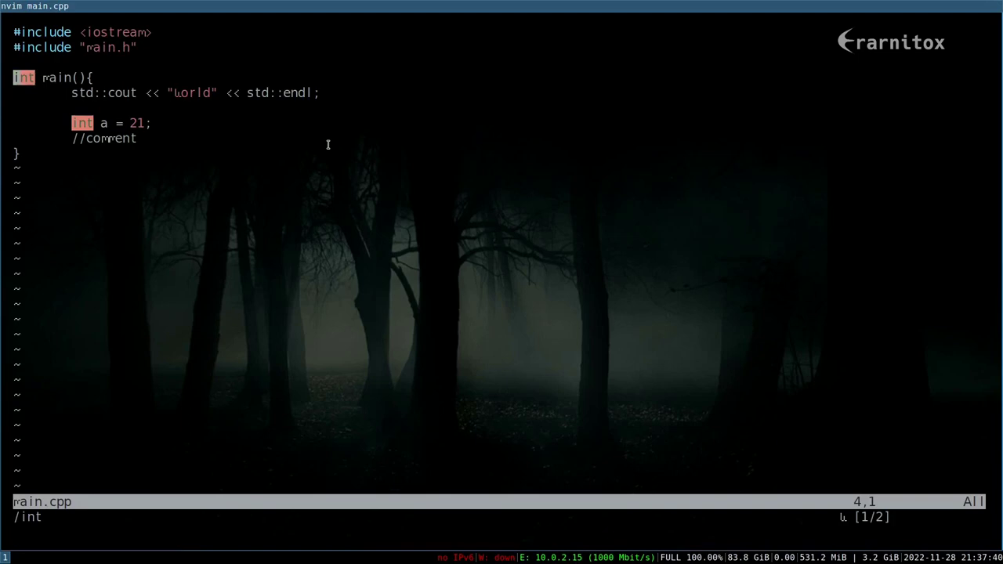
key("n")
key("n")
key("n")
key("n")
key("n")
key("n")
key("equal")
type("?int")
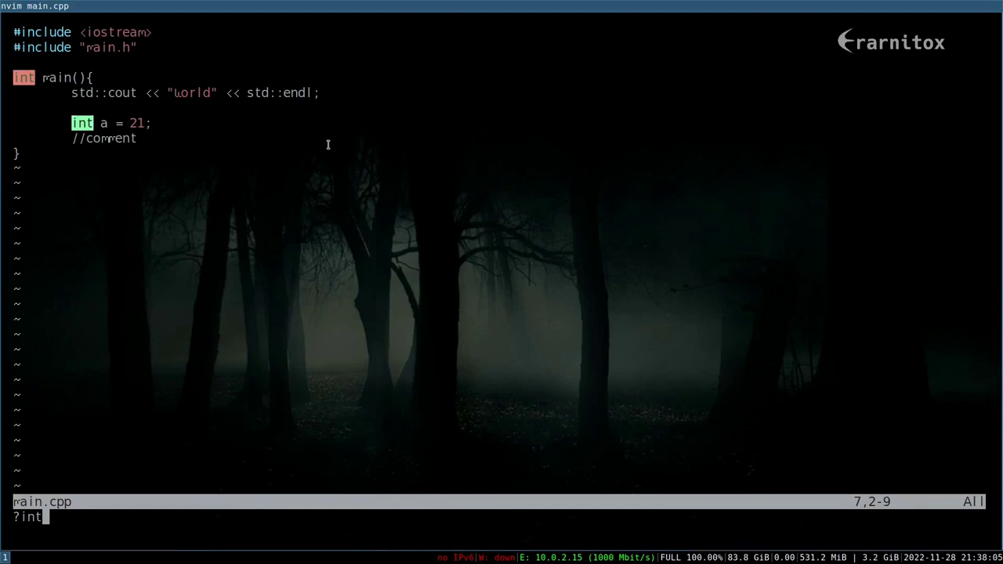
Run the backward search for int and step to the int main match
key("Return")
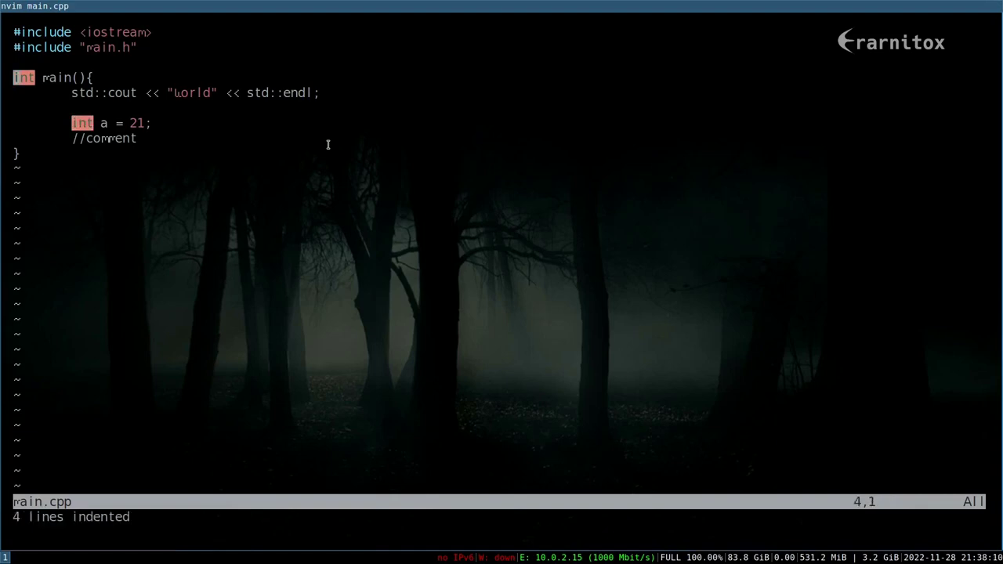
key("n")
key("n")
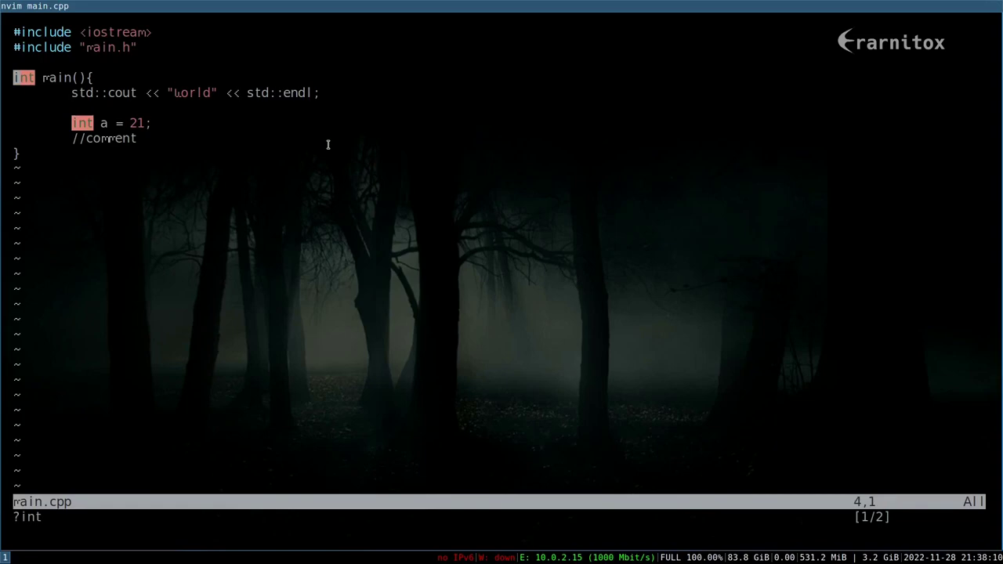